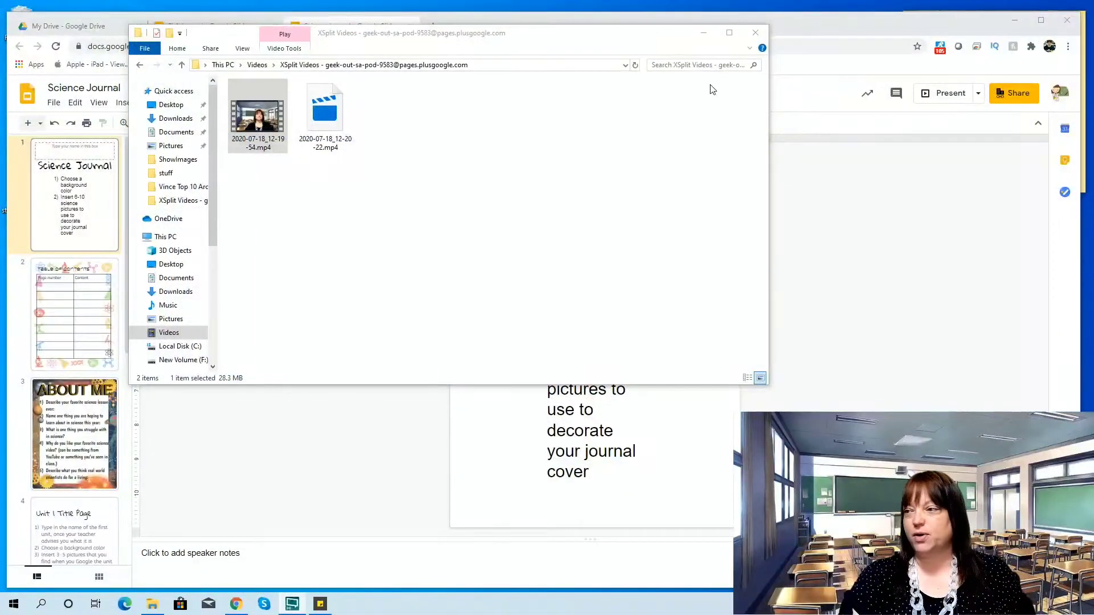
- Close the File Explorer window so the Science Journal cover slide is visible
left_click(752, 35)
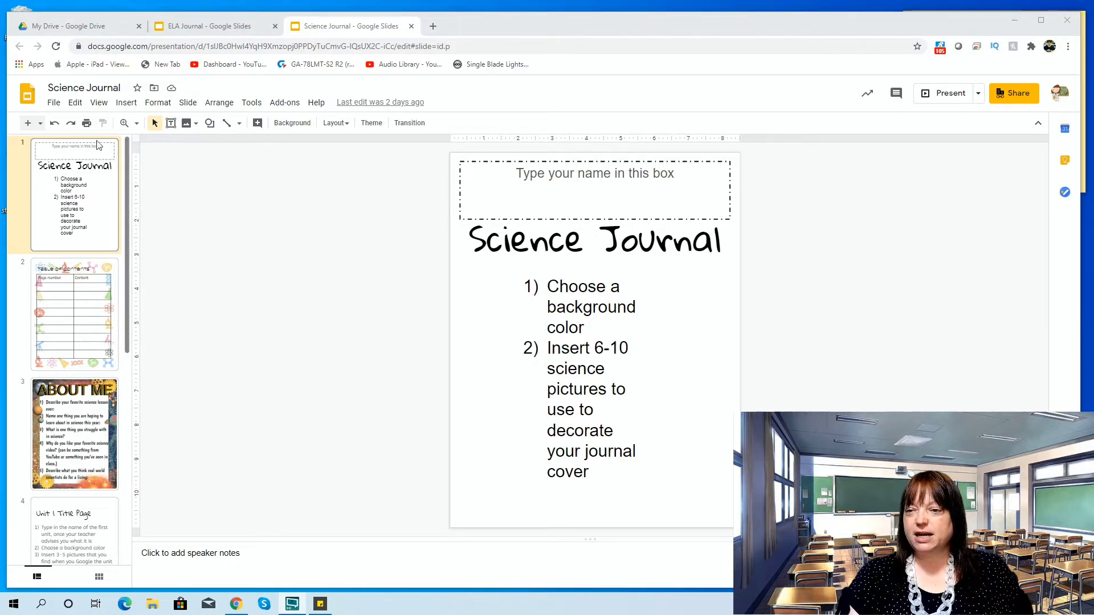
left_click(54, 104)
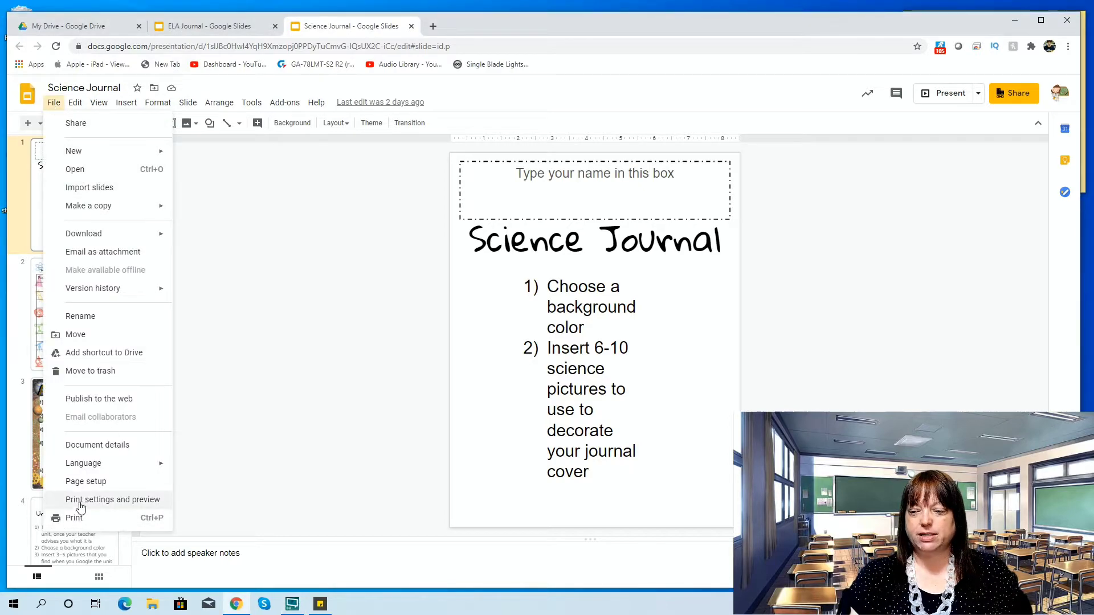
left_click(85, 482)
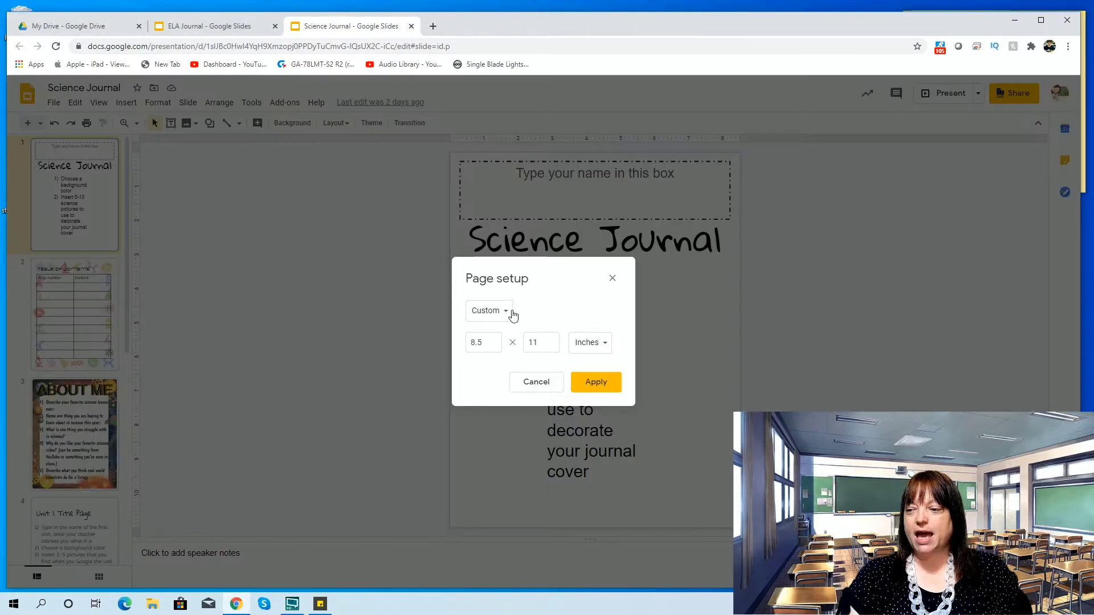
left_click(613, 278)
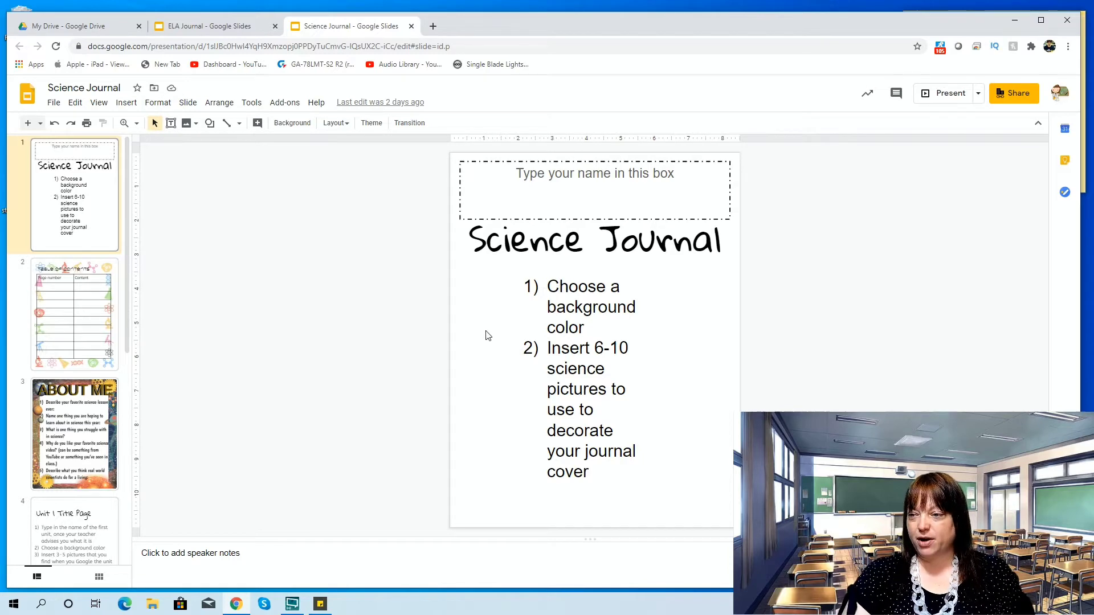
left_click(301, 124)
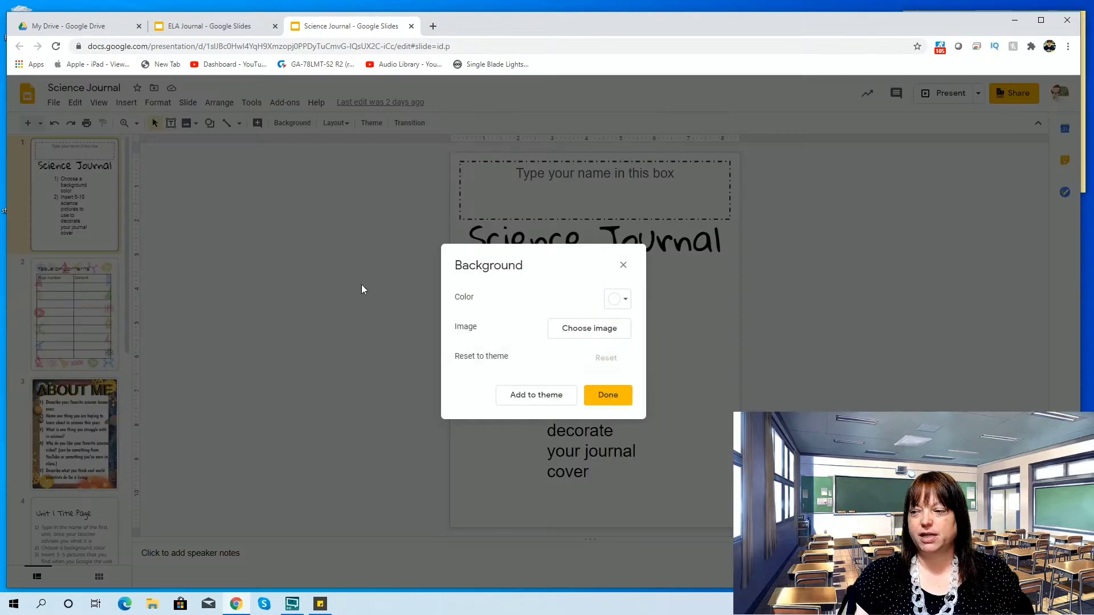
left_click(621, 300)
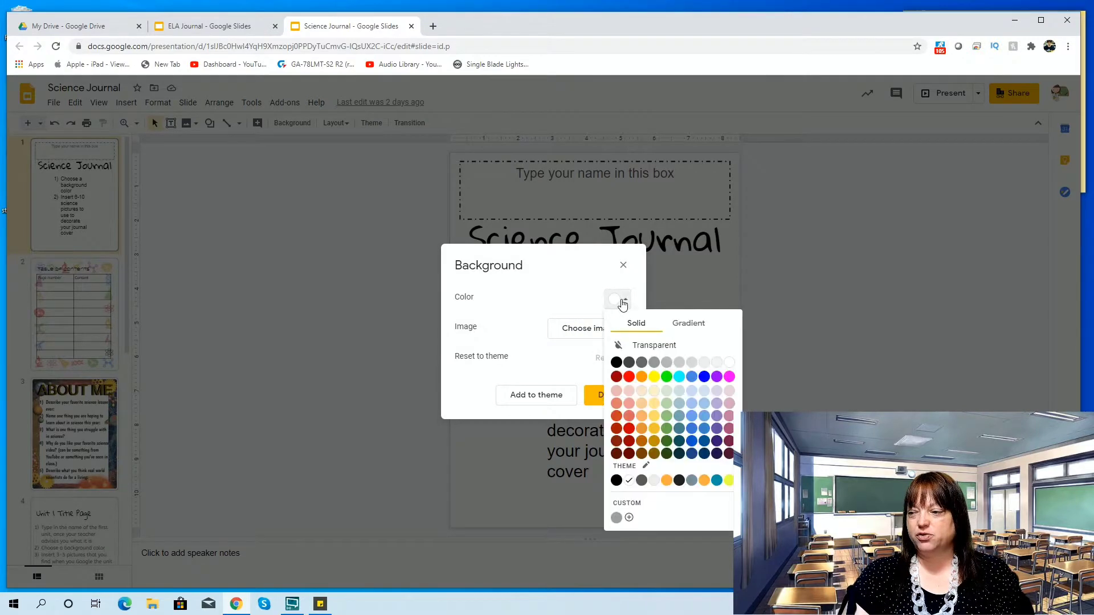
left_click(671, 332)
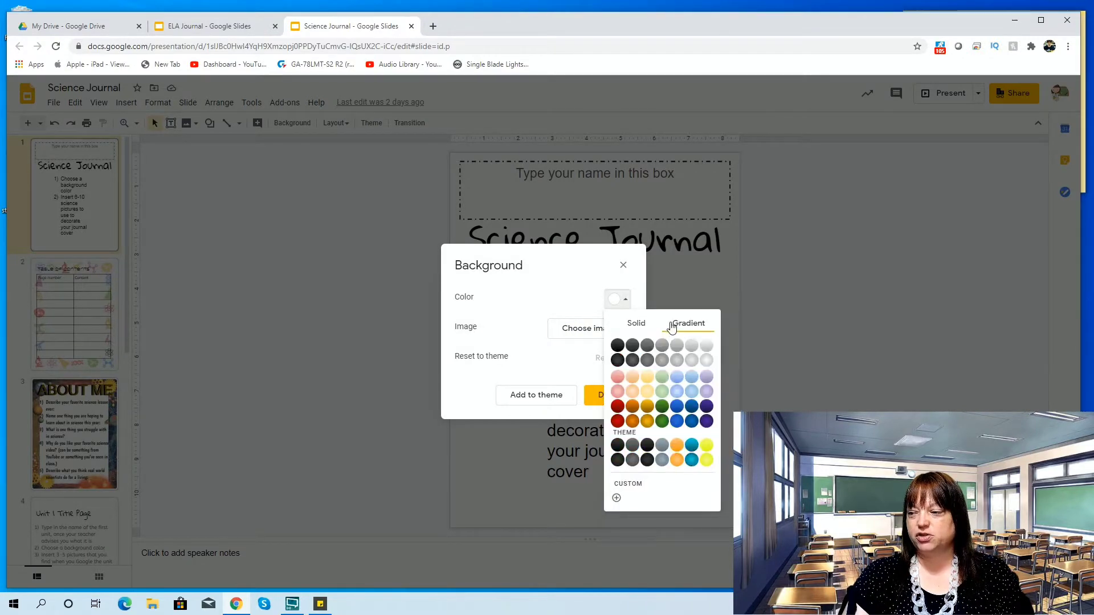
left_click(624, 266)
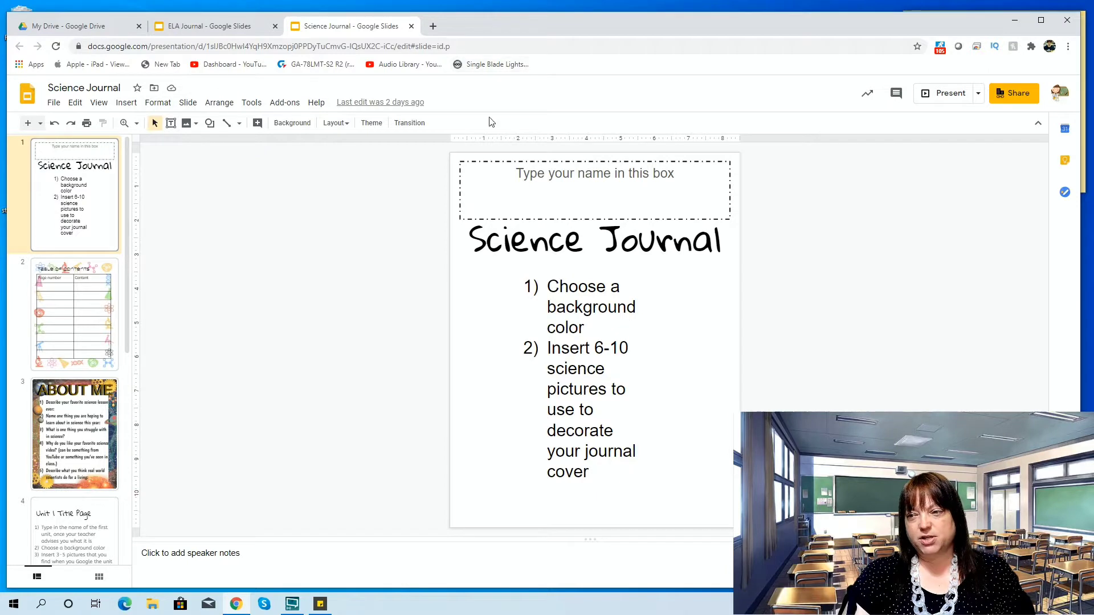
- Search the web for 'science' images via Insert > Image and browse the results
left_click(126, 106)
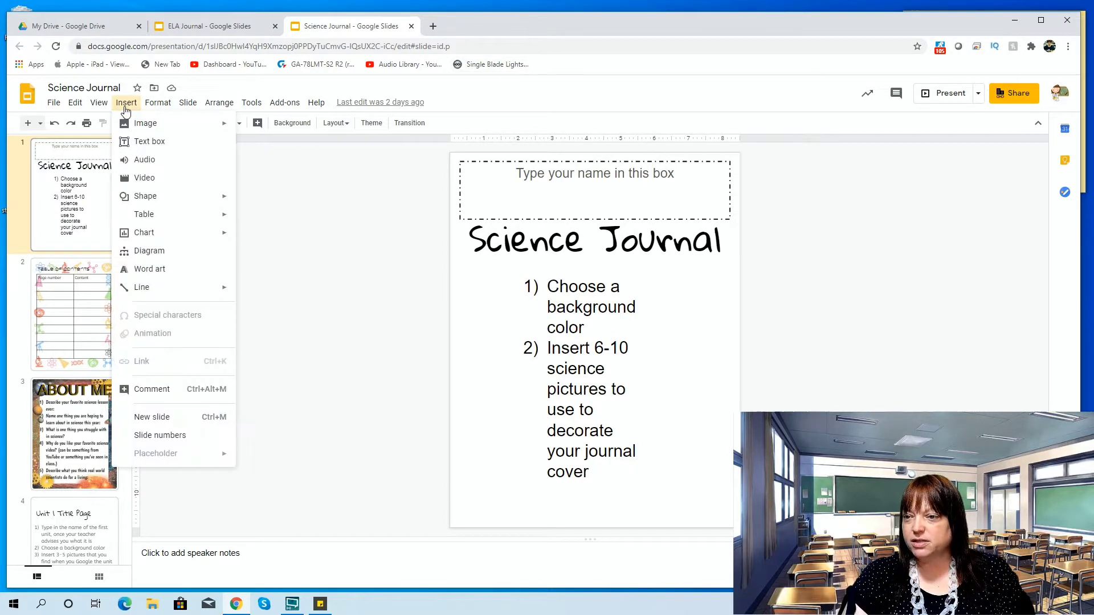
mouse_move(143, 123)
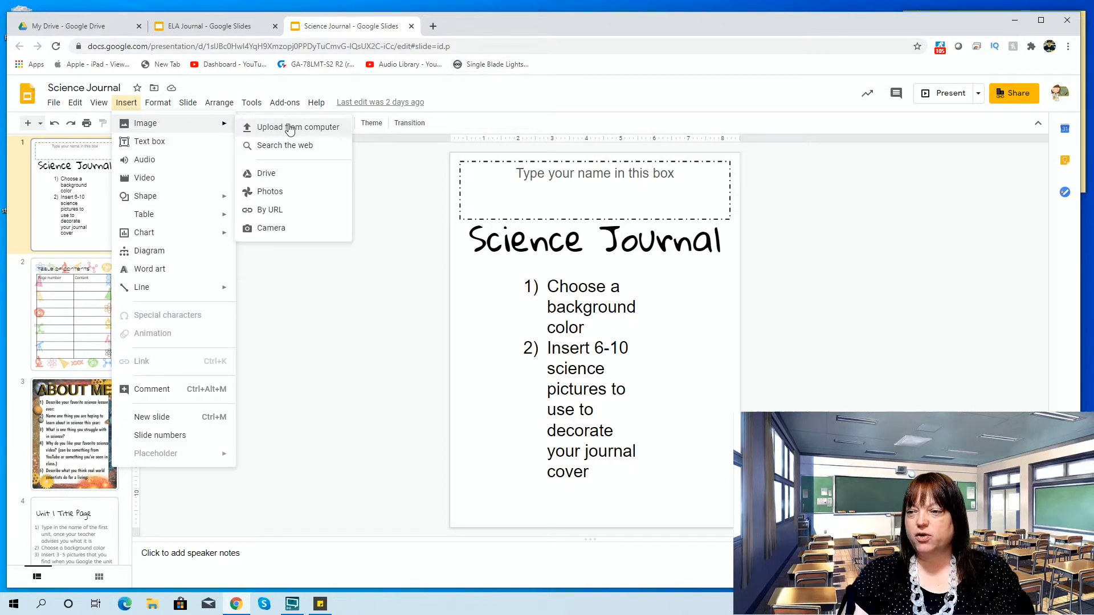
left_click(292, 146)
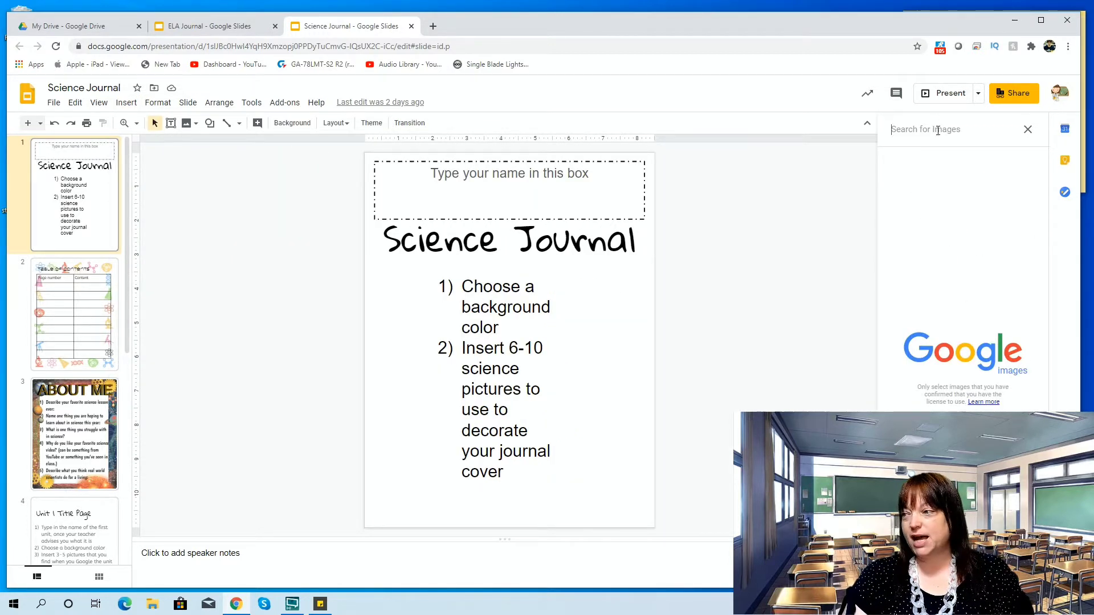
type("science")
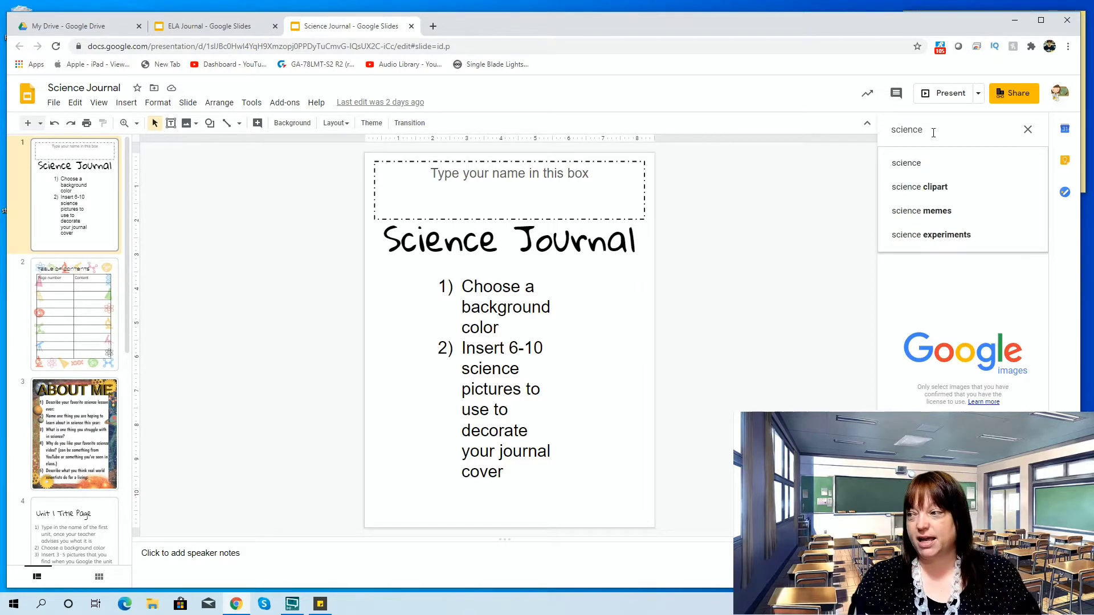
key("Return")
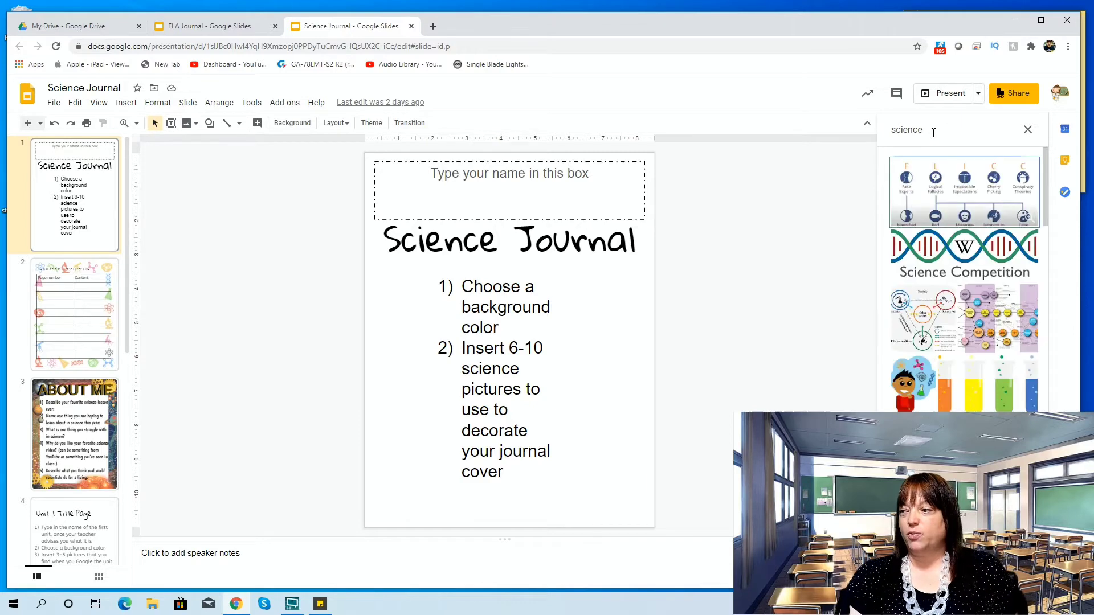
scroll(943, 333, "down", 3)
scroll(943, 333, "down", 1)
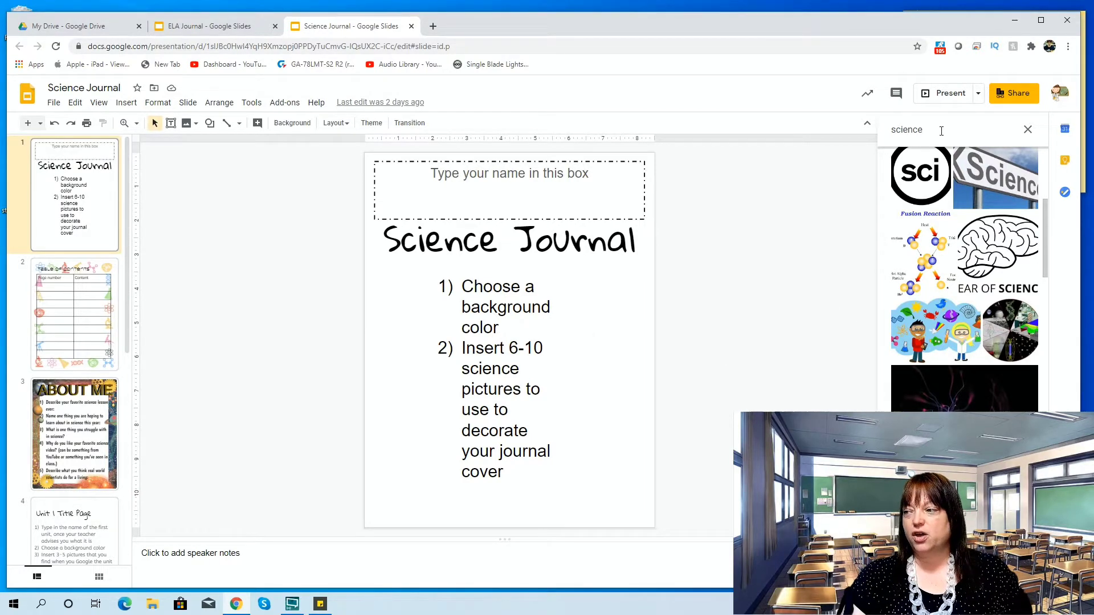
scroll(899, 387, "down", 4)
scroll(898, 387, "down", 4)
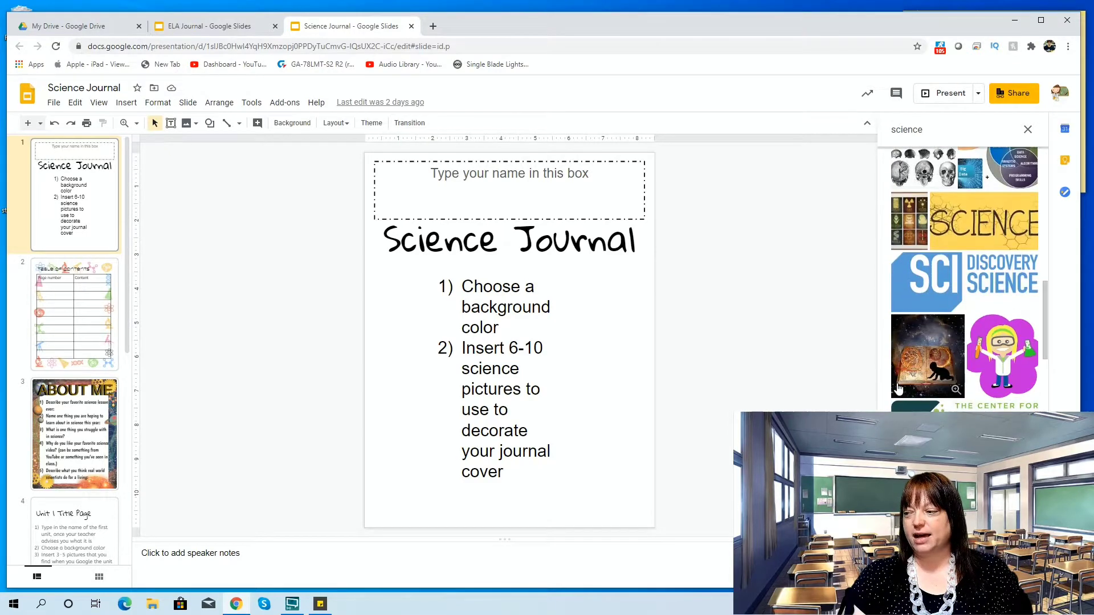
scroll(899, 388, "up", 6)
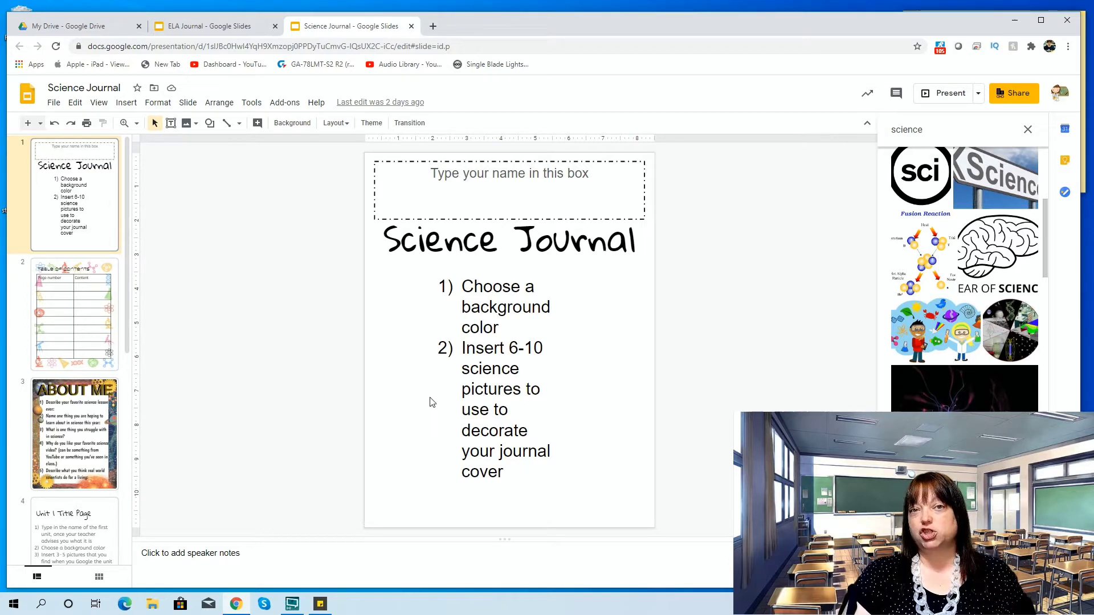
- Duplicate the Table of Contents slide, compare both copies, then undo the duplication
left_click(98, 311)
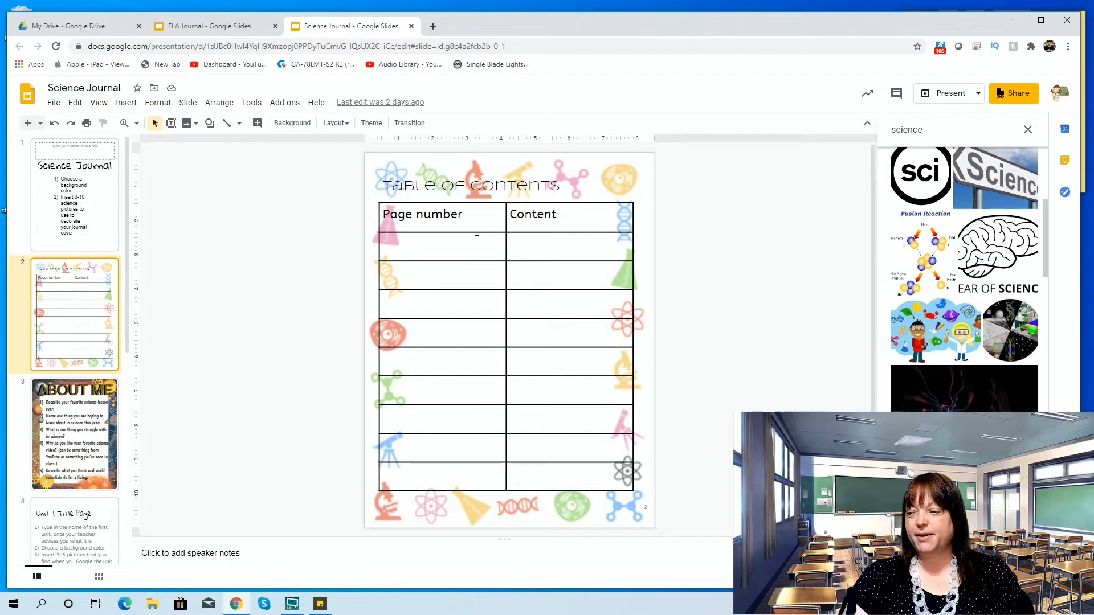
right_click(78, 320)
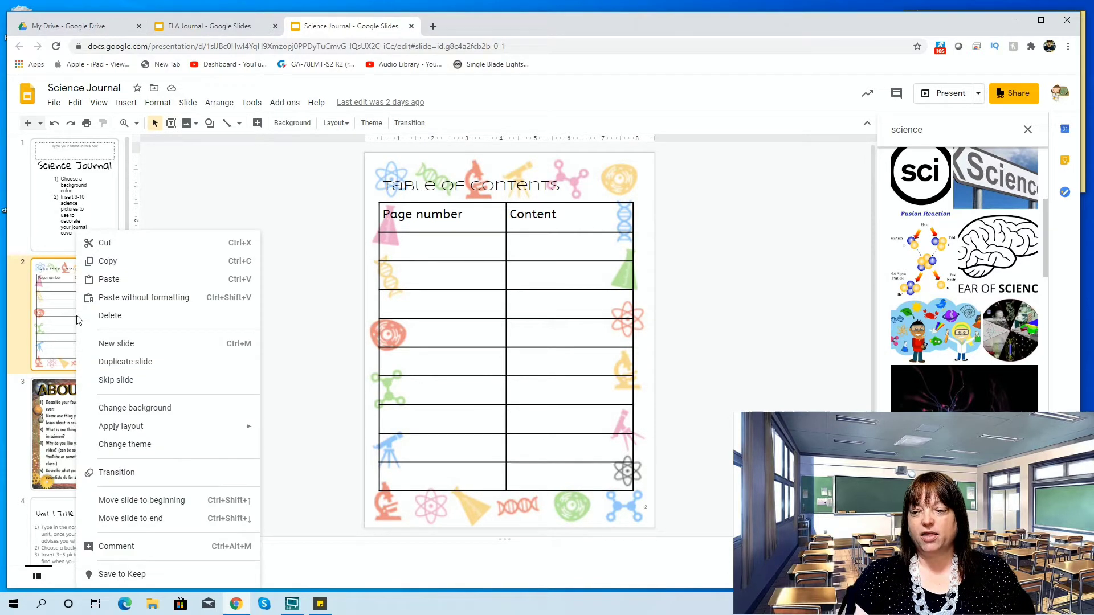
left_click(132, 366)
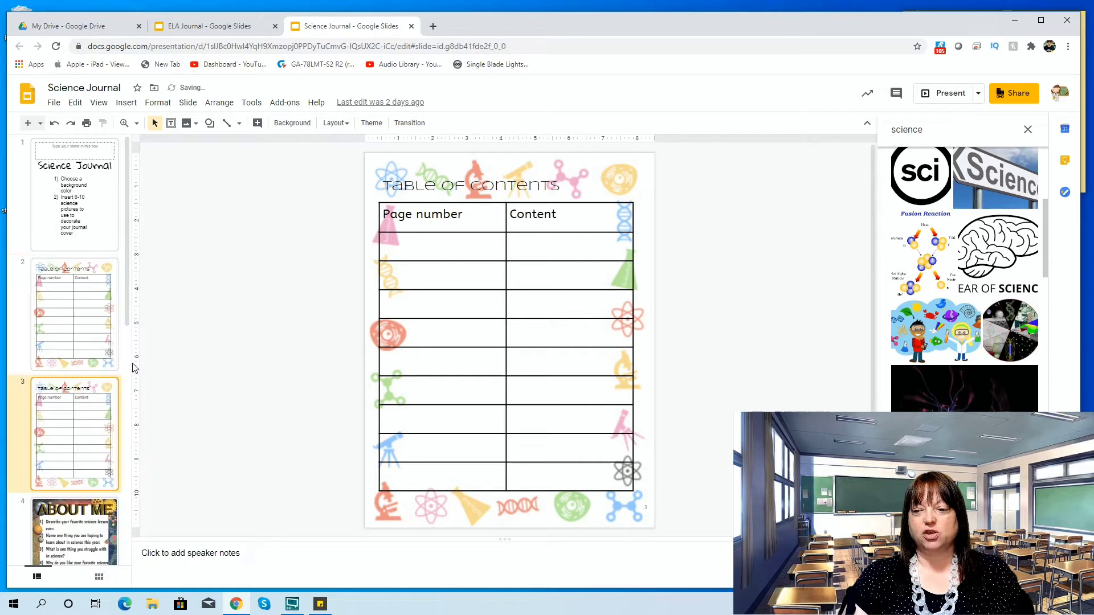
left_click(74, 335)
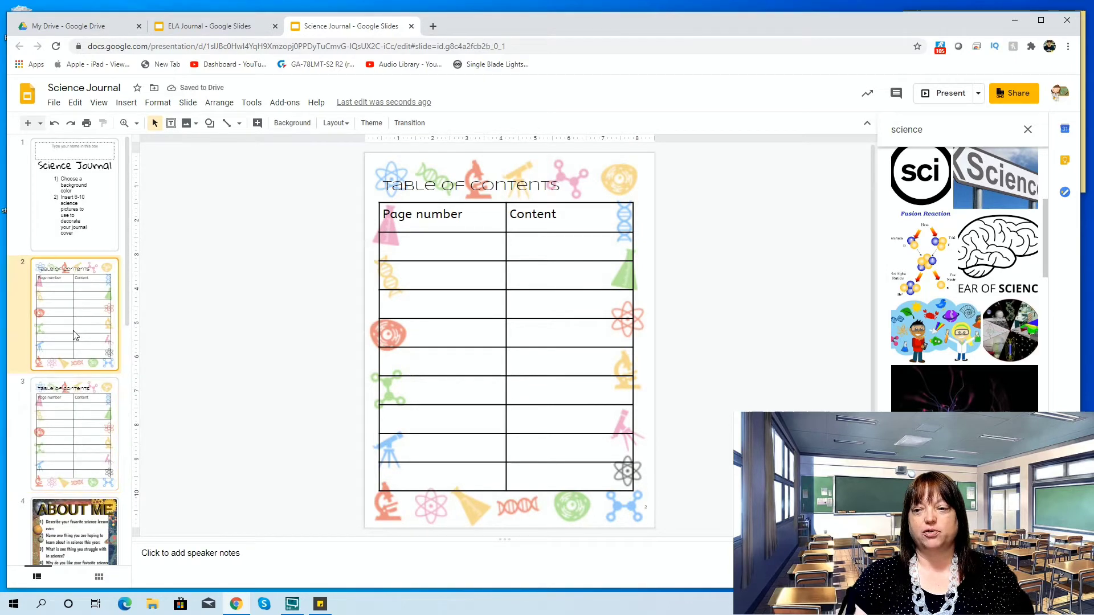
left_click(88, 387)
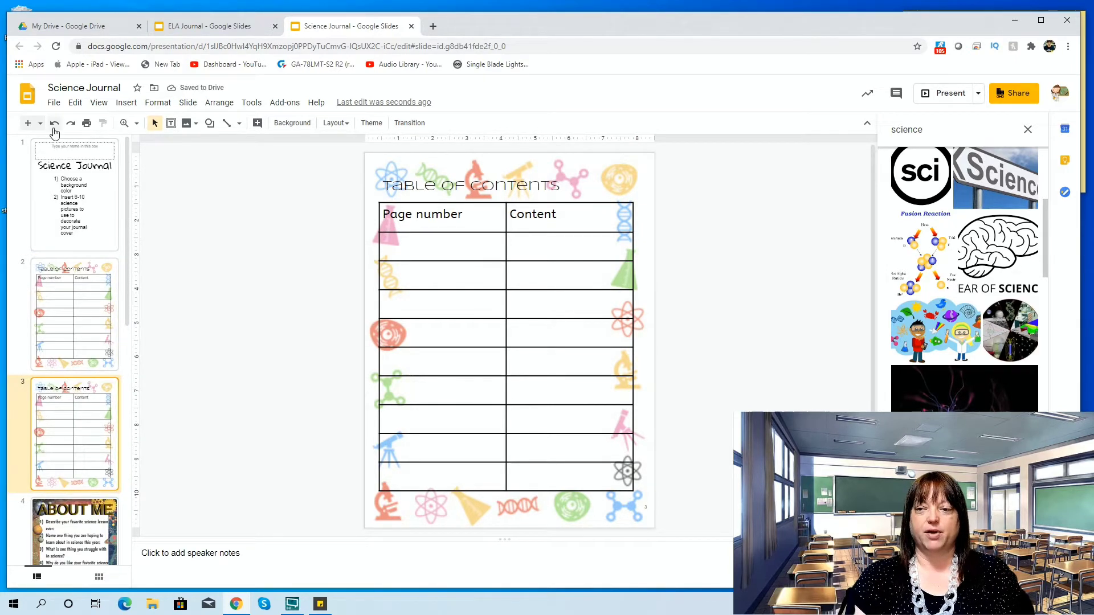
left_click(54, 123)
left_click(95, 405)
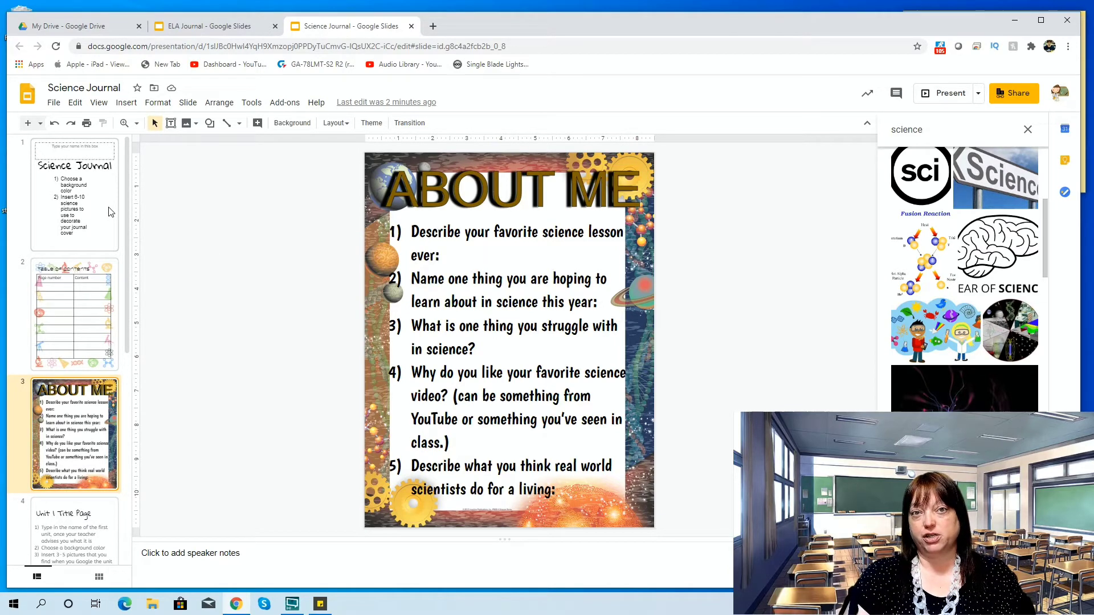
scroll(129, 236, "down", 2)
left_click_drag(129, 235, 147, 322)
- Select slide 4, the Unit 1 Title Page, in the filmstrip
left_click(96, 331)
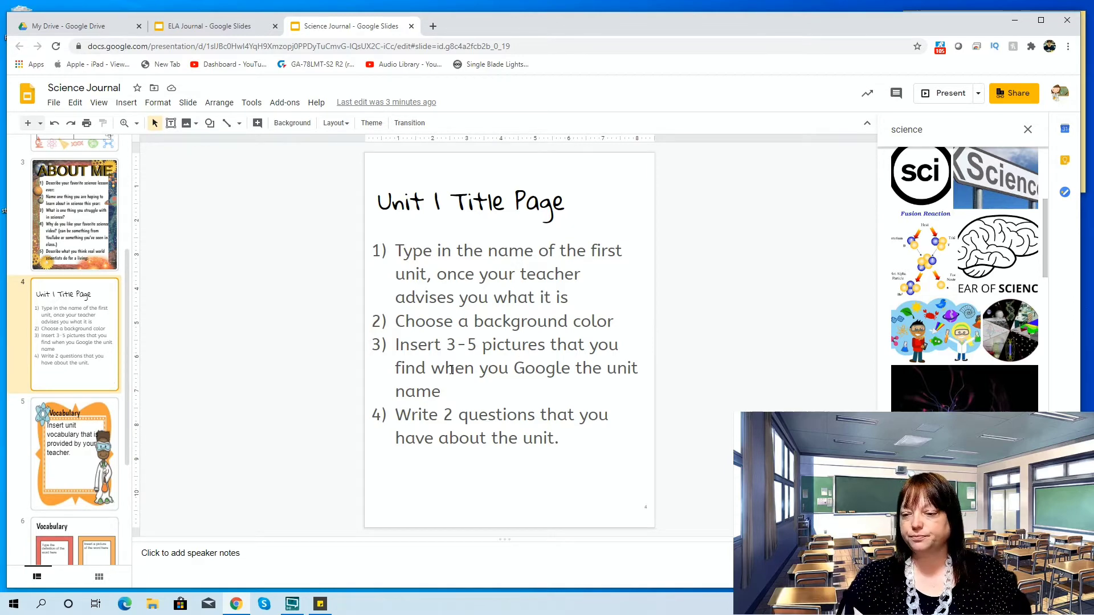
- Advance to slide 5, the Vocabulary page, and scroll the filmstrip further down
key("Down")
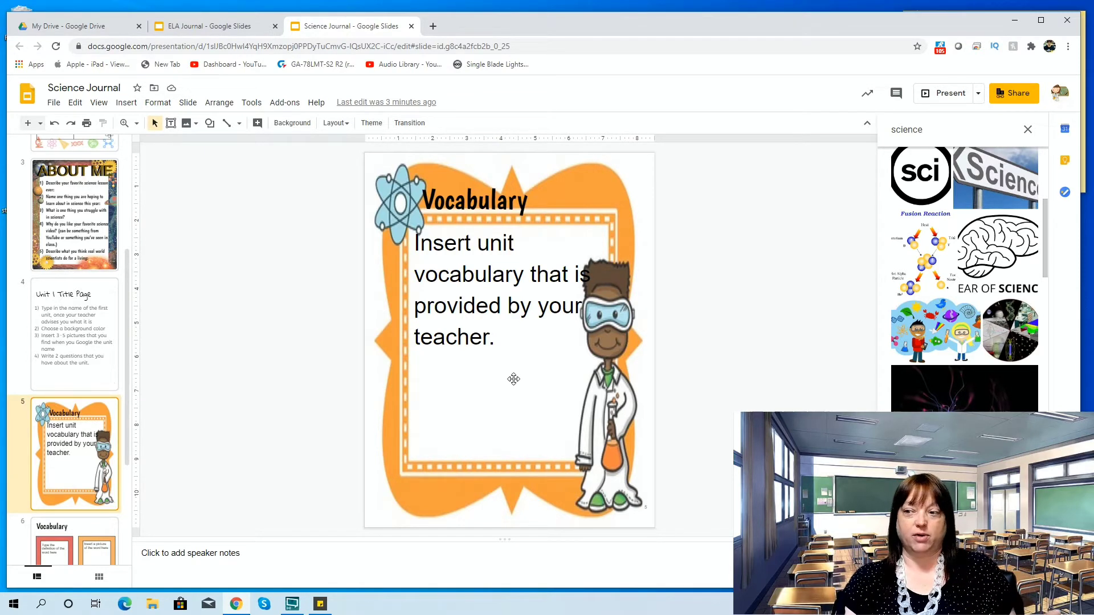
scroll(134, 296, "down", 1)
left_click_drag(133, 296, 146, 394)
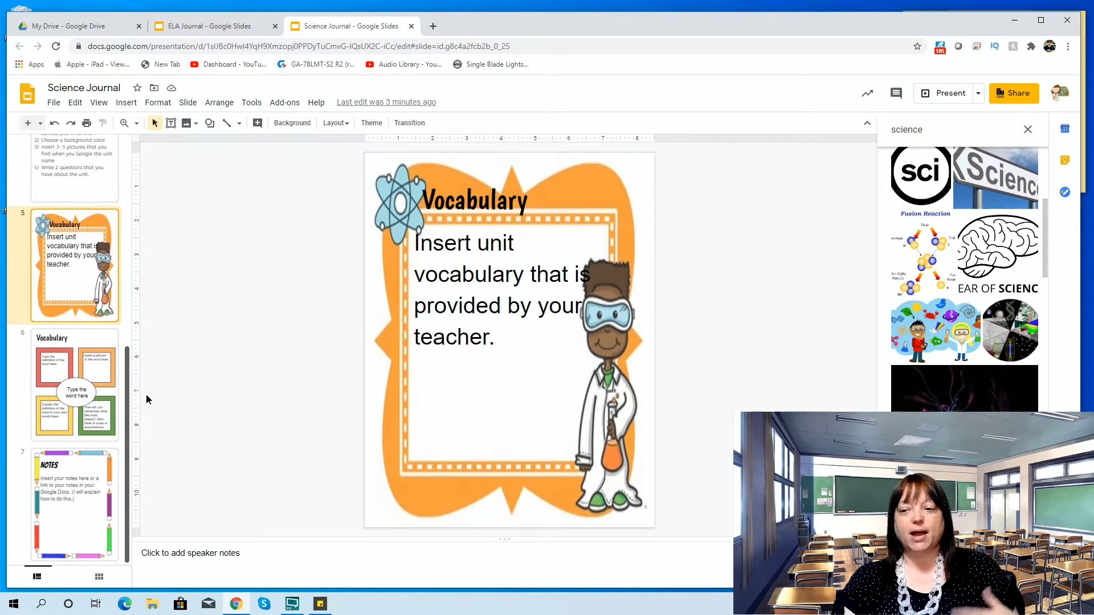
- Select slide 6, the four-box Vocabulary organizer
left_click(51, 373)
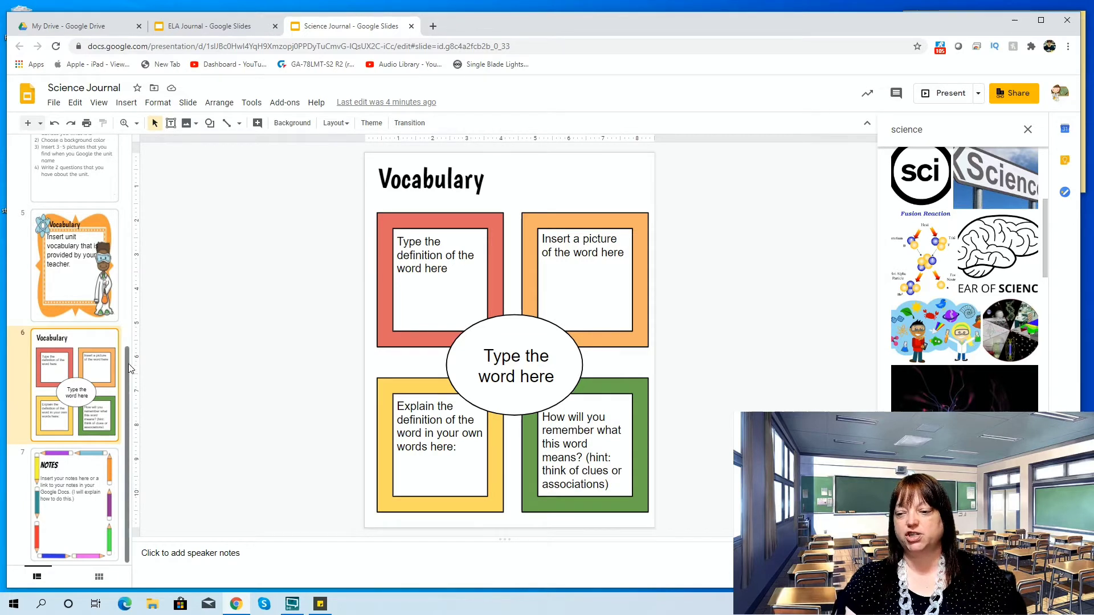
- Select slide 7, the pencil-bordered NOTES page
left_click(78, 486)
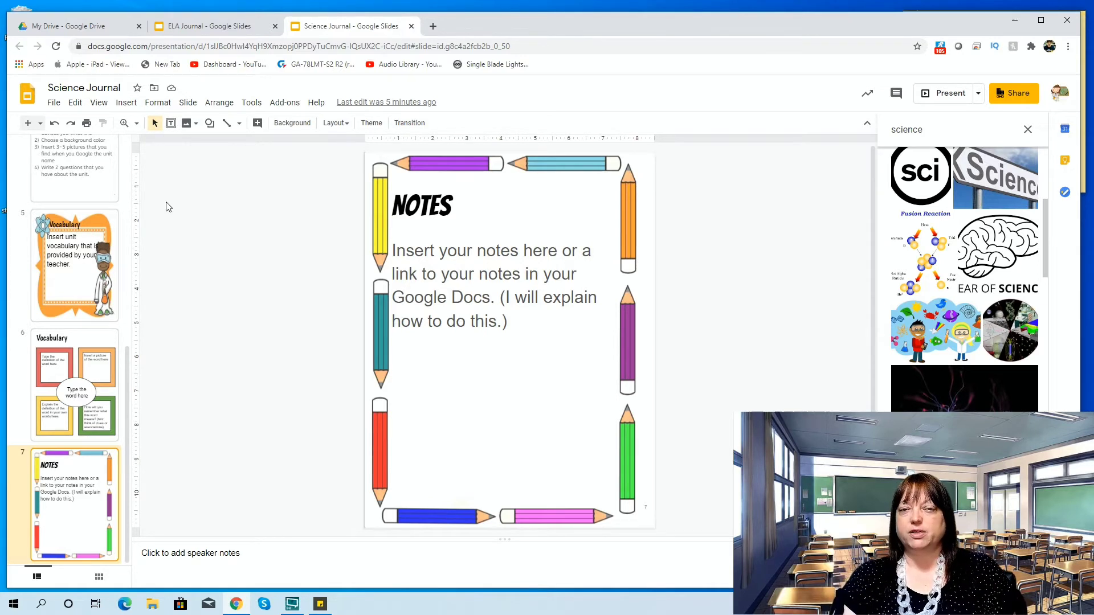
- Switch to the ELA Journal tab and move to slide 3, About Me
left_click(228, 28)
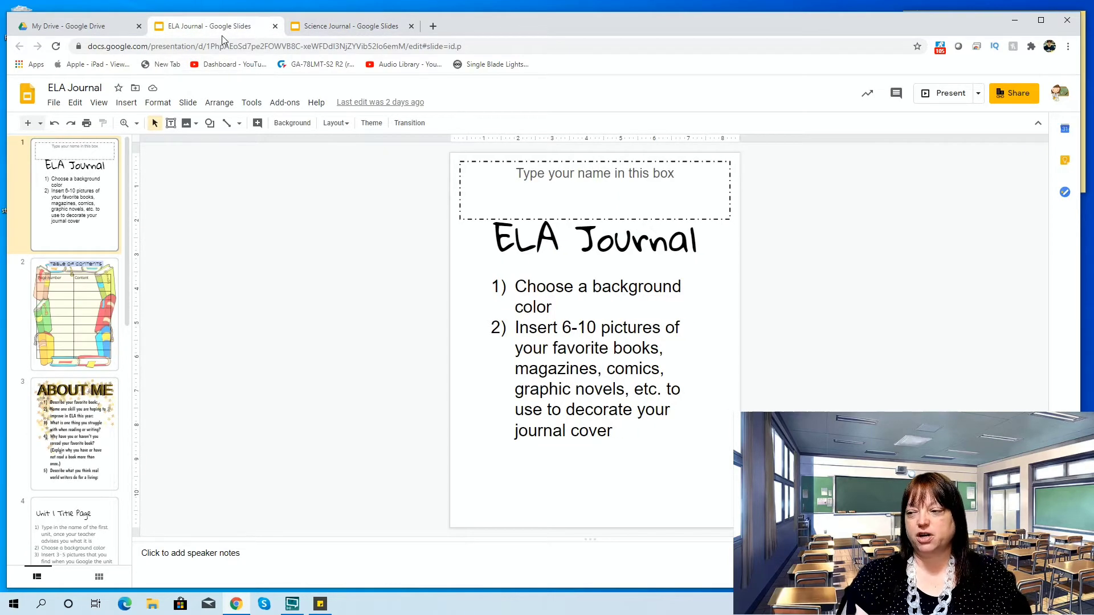
key("Down")
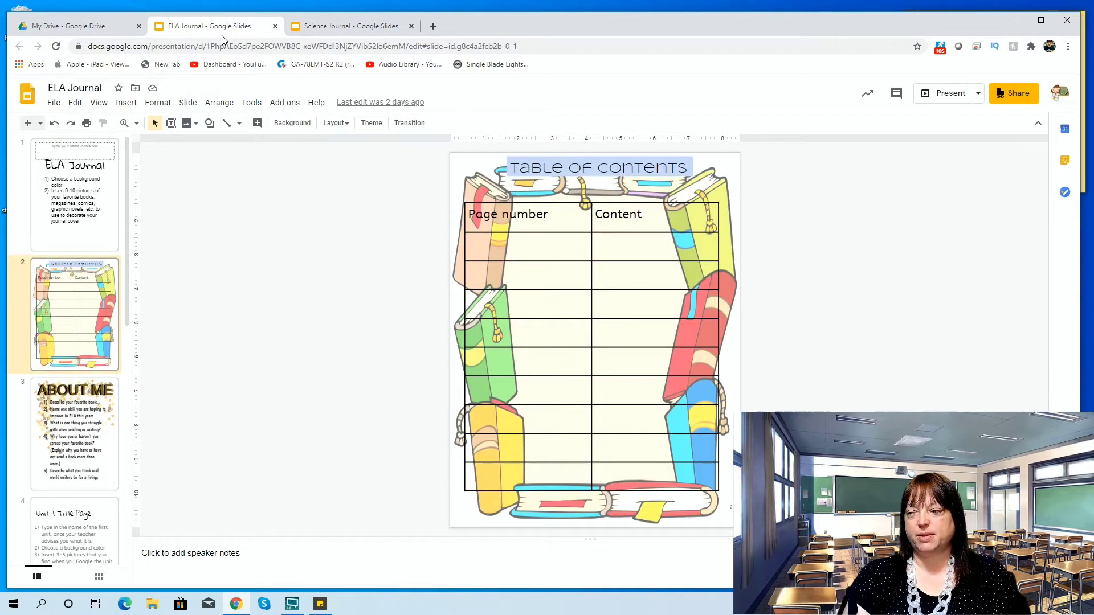
key("Down")
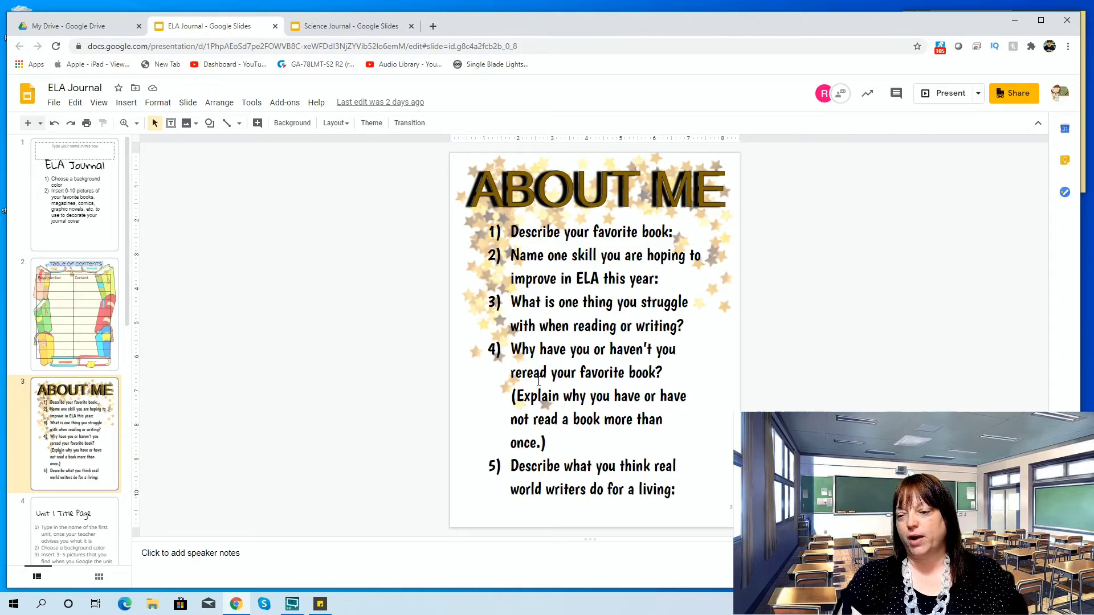
- Advance to the ELA Journal's Unit 1 Title Page and scroll down the filmstrip to the NOTES slide
key("Down")
key("Down")
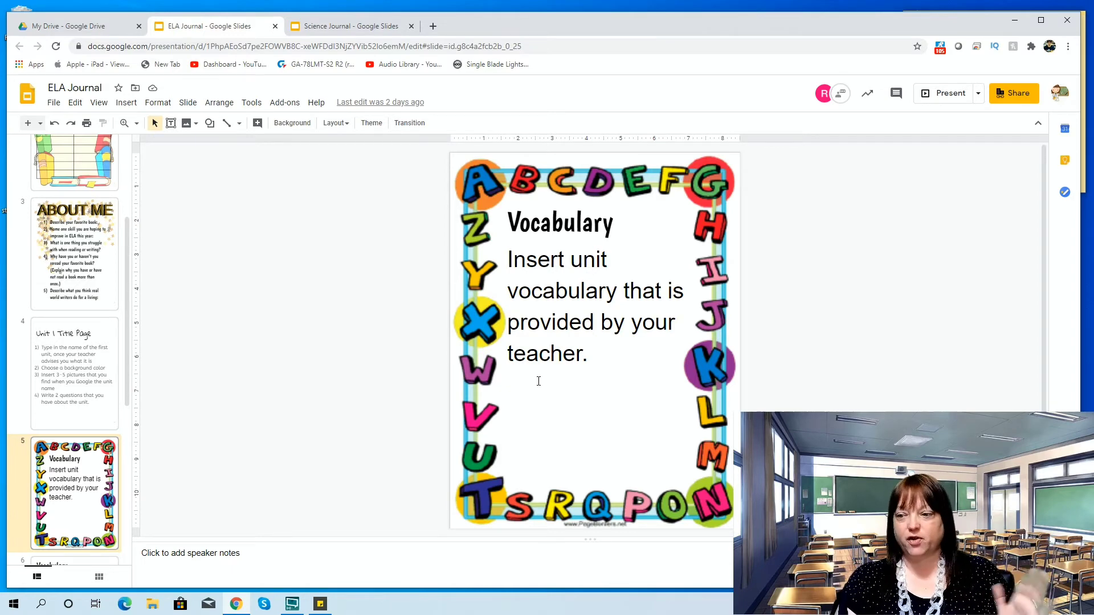
scroll(539, 381, "down", 1)
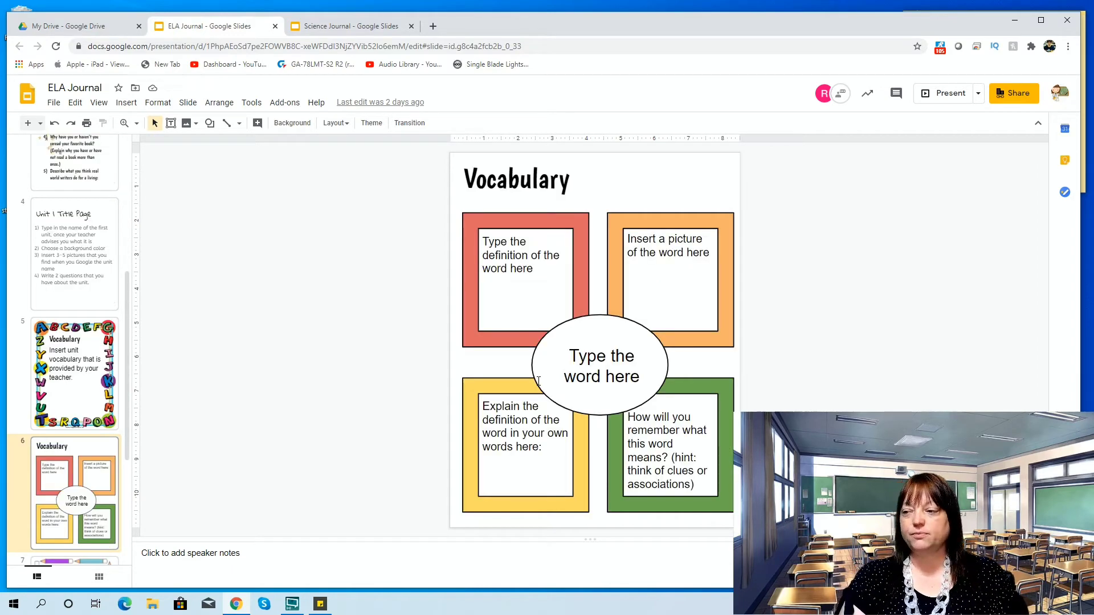
scroll(539, 381, "down", 1)
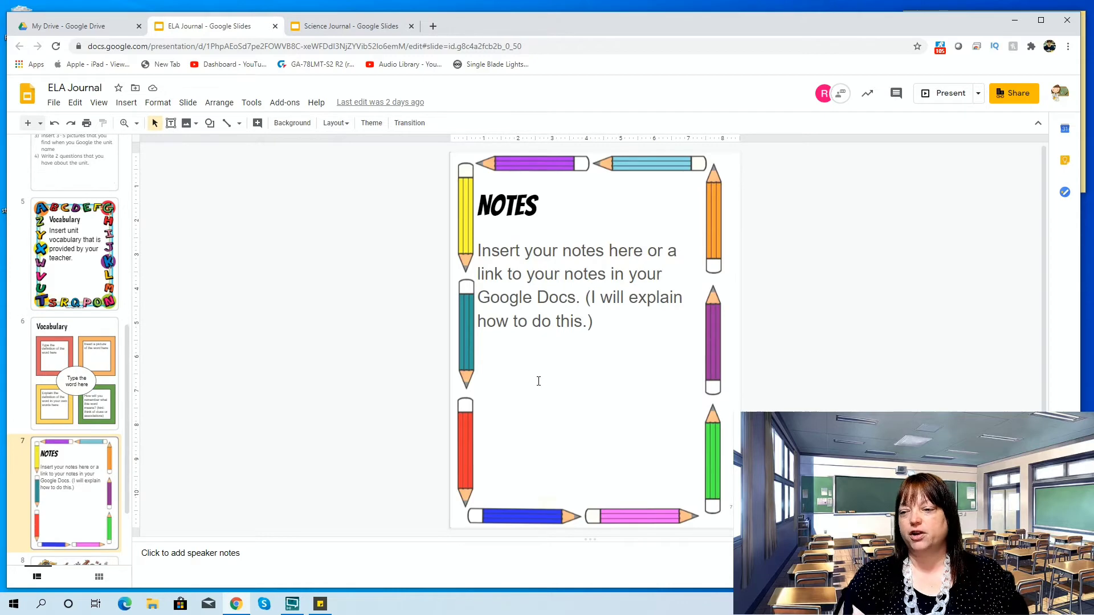
scroll(539, 382, "down", 1)
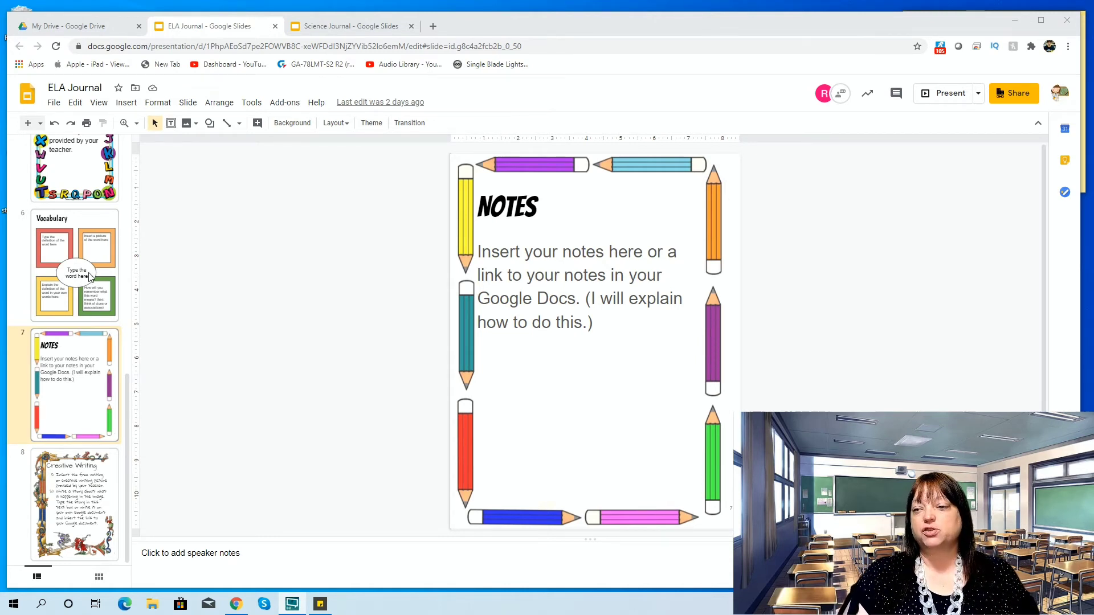
- Show the File > Make a copy submenu for the ELA Journal
left_click(53, 104)
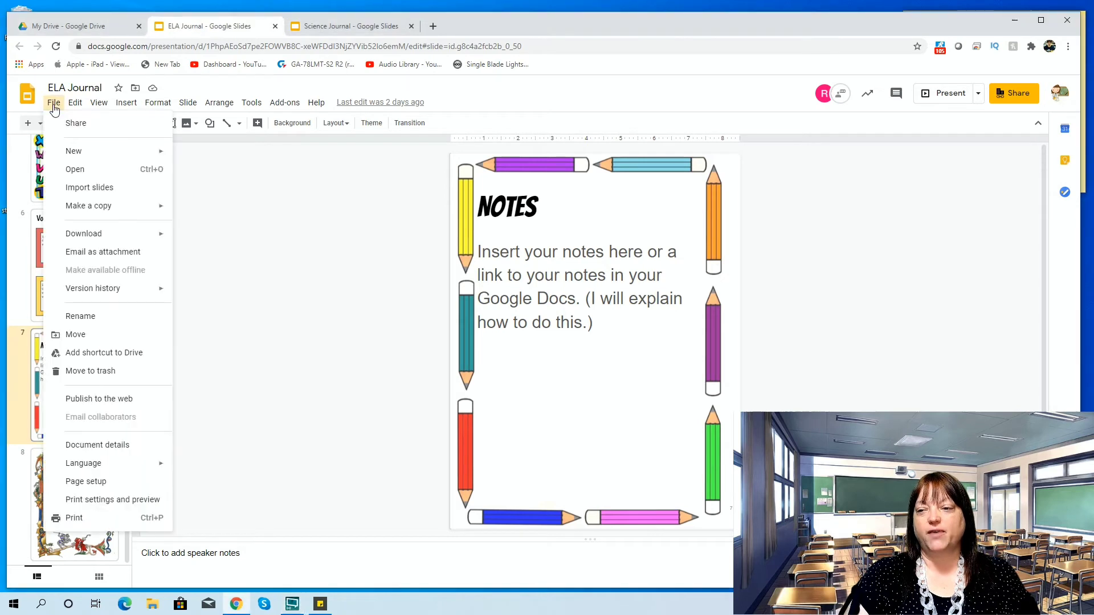
mouse_move(87, 209)
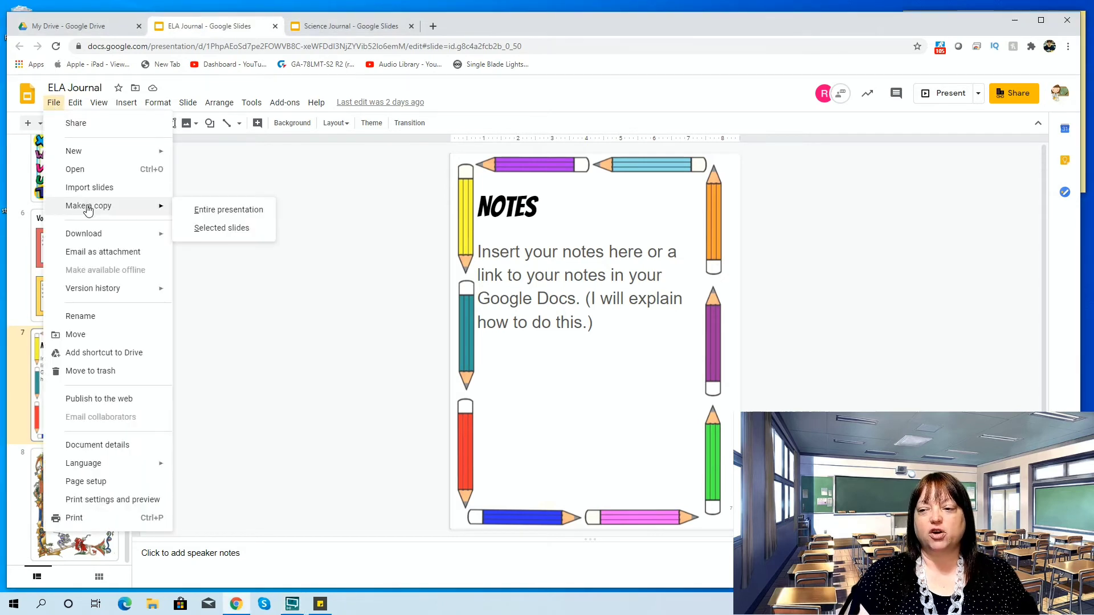